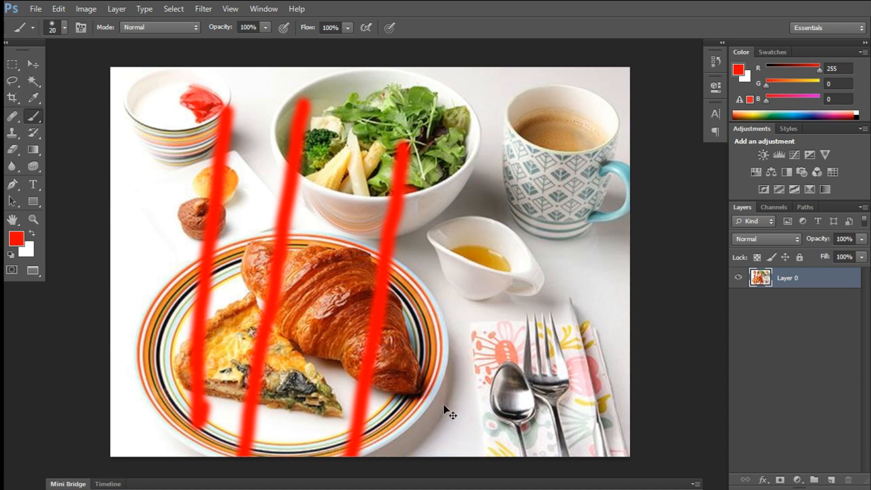
Undo and redo the latest red brush stroke, finishing with the fourth stroke restored between the bowl and the mug.
key(ctrl+z)
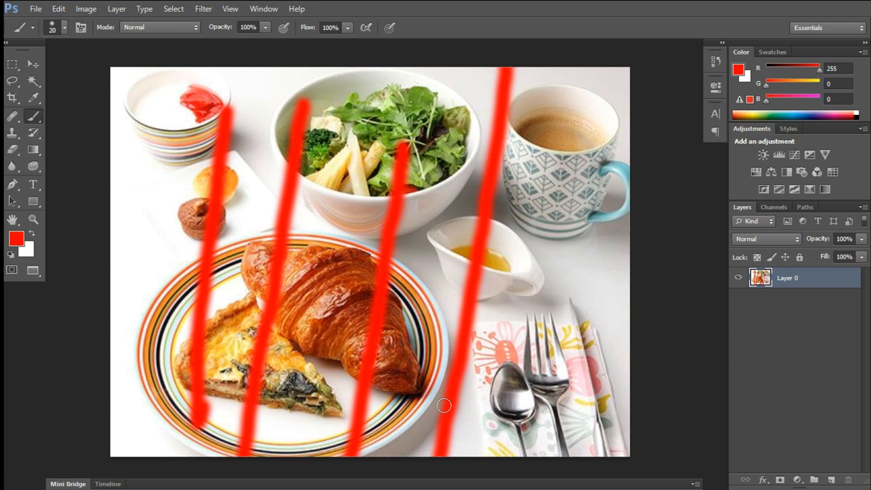
key(ctrl+z)
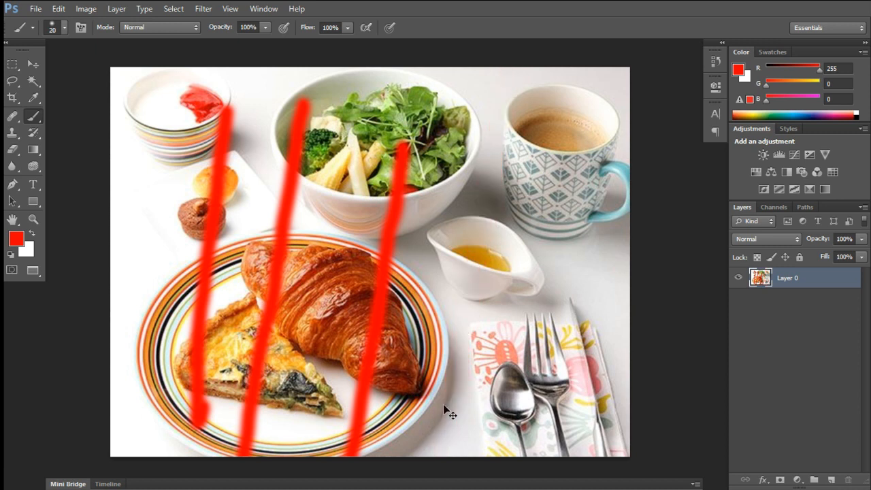
key(ctrl+z)
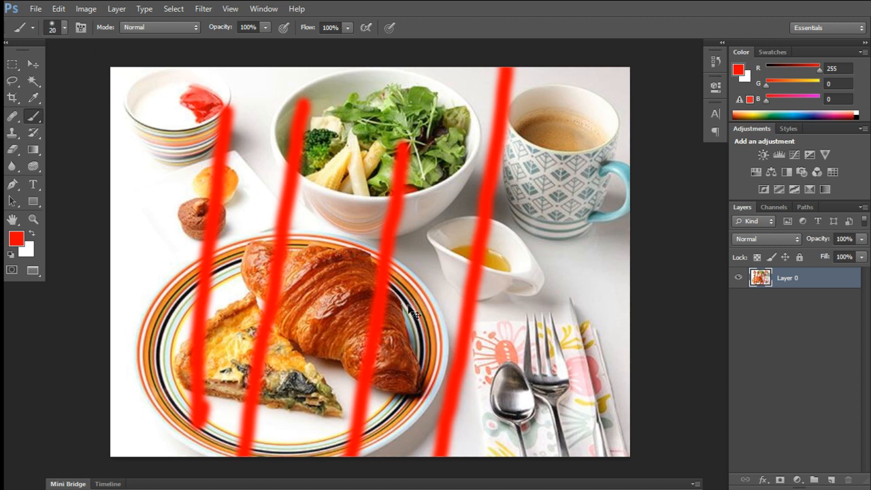
Step backward four times to undo all four red brush strokes.
key(ctrl+alt+z)
key(ctrl+alt+z)
key(ctrl+alt+z)
key(ctrl+alt+z)
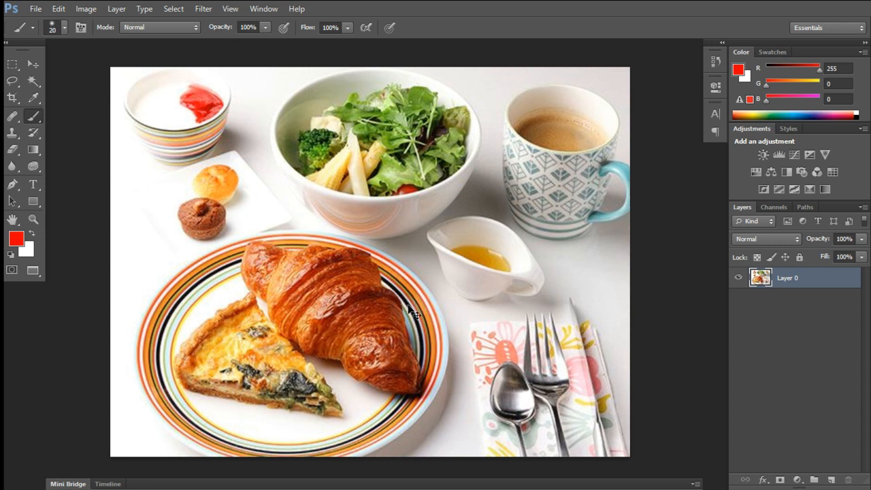
Step forward four times to restore the four red brush strokes.
key(ctrl+shift+z)
key(ctrl+shift+z)
key(ctrl+shift+z)
key(ctrl+shift+z)
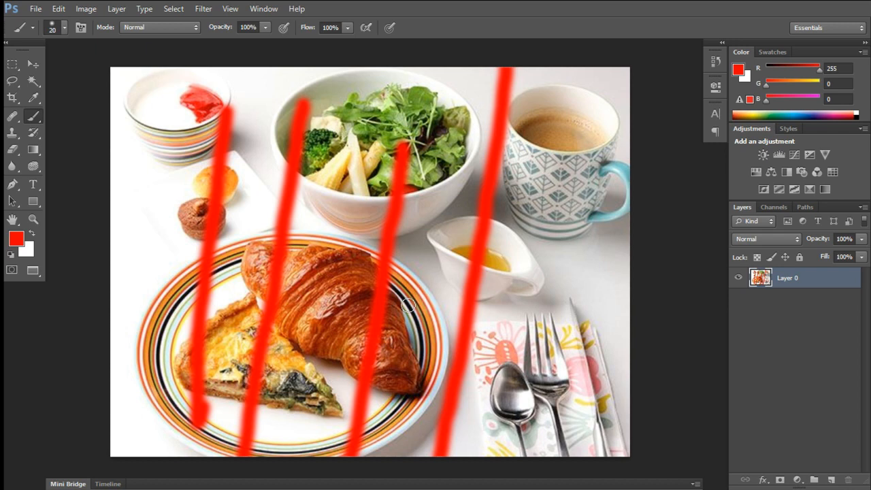
Show the History panel and shift the image so it stays in view beside it.
click(262, 10)
click(300, 192)
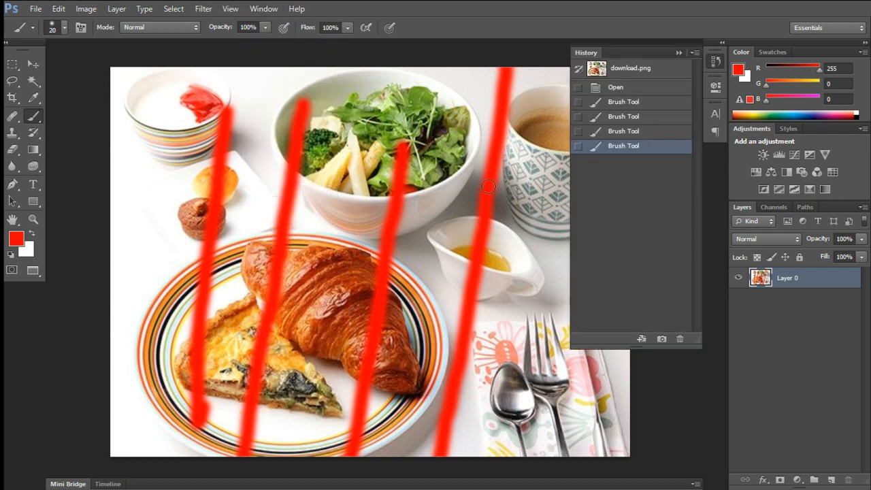
drag(447, 245, 419, 246)
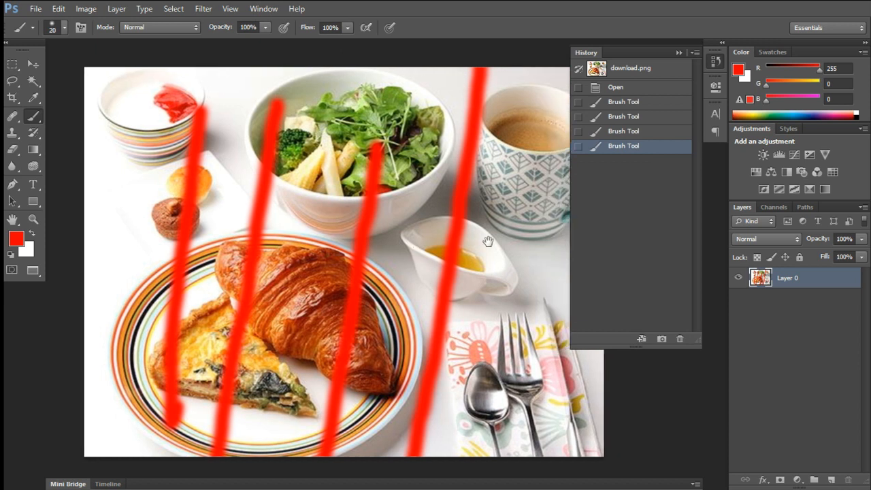
Go back through the brush states in the history one at a time to the Open state.
click(625, 130)
click(625, 116)
click(625, 102)
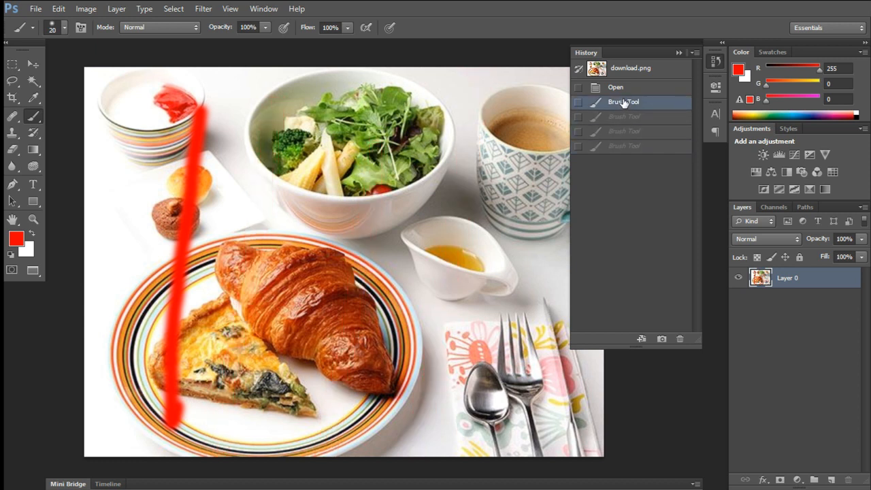
click(620, 89)
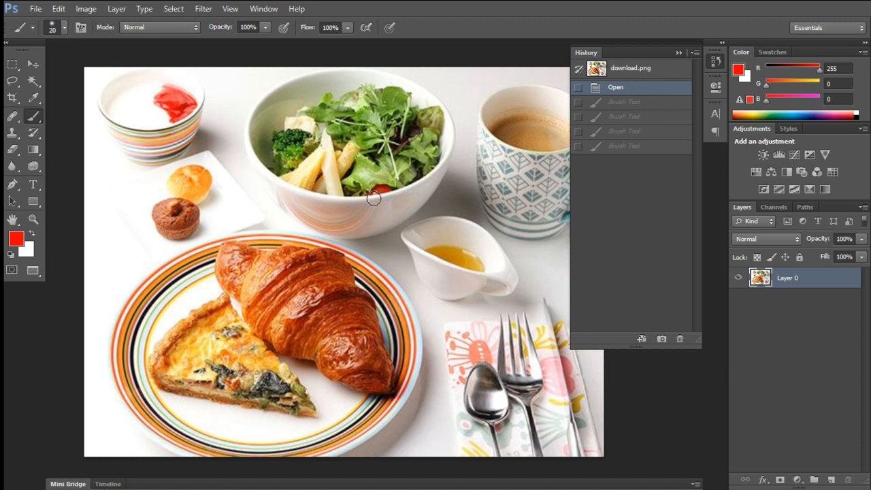
Go forward through the history states one at a time to the fourth Brush Tool state.
click(622, 103)
click(622, 117)
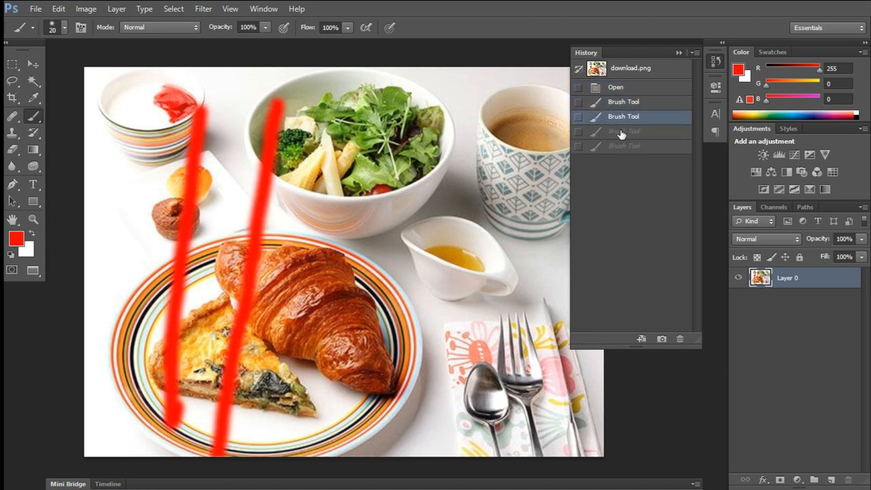
click(621, 133)
click(621, 147)
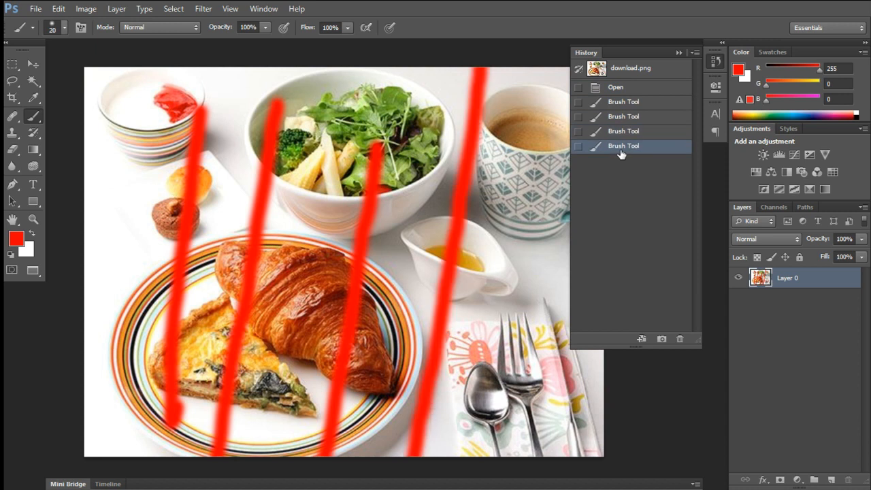
Step backward from the last brush stroke to the Open state while the history is displayed.
key(ctrl+alt+z)
key(ctrl+alt+z)
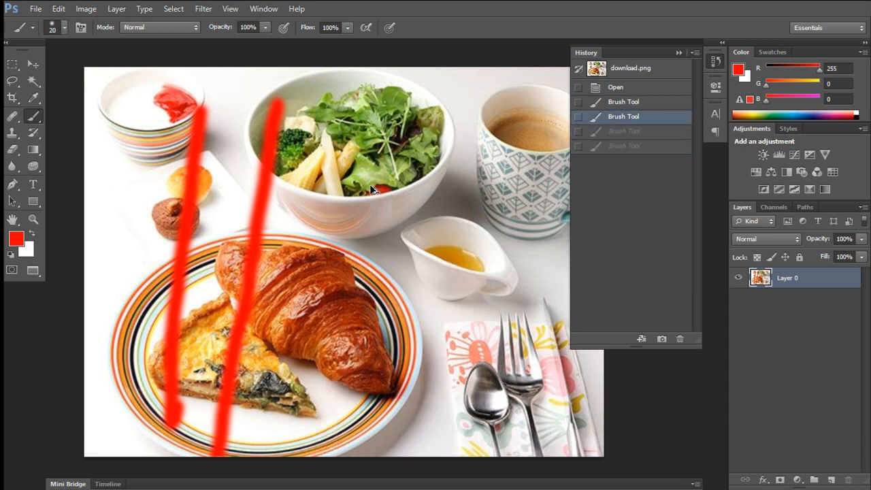
key(ctrl+alt+z)
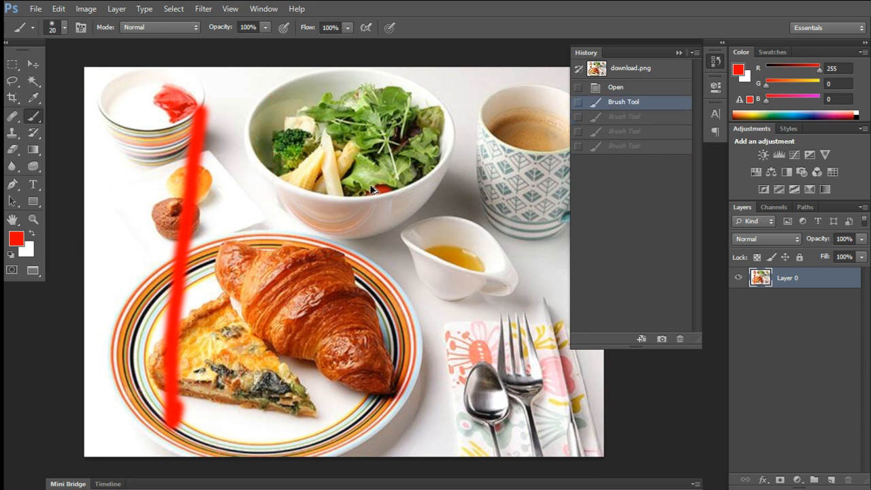
key(ctrl+alt+z)
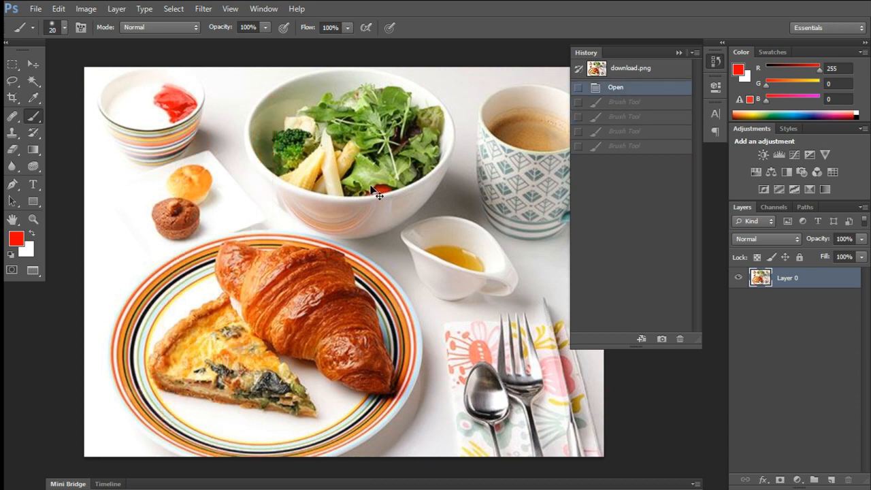
Step forward from the Open state until all four brush strokes are restored.
key(ctrl+shift+z)
key(ctrl+shift+z)
key(ctrl+shift+z)
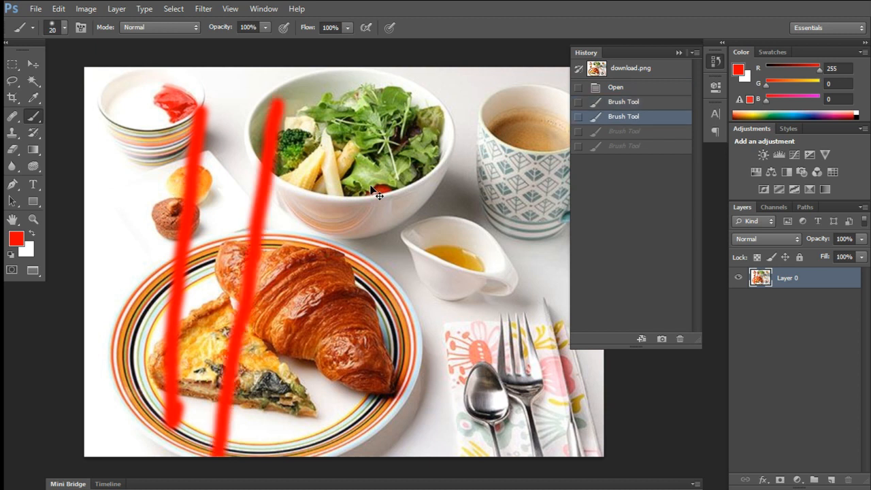
key(ctrl+shift+z)
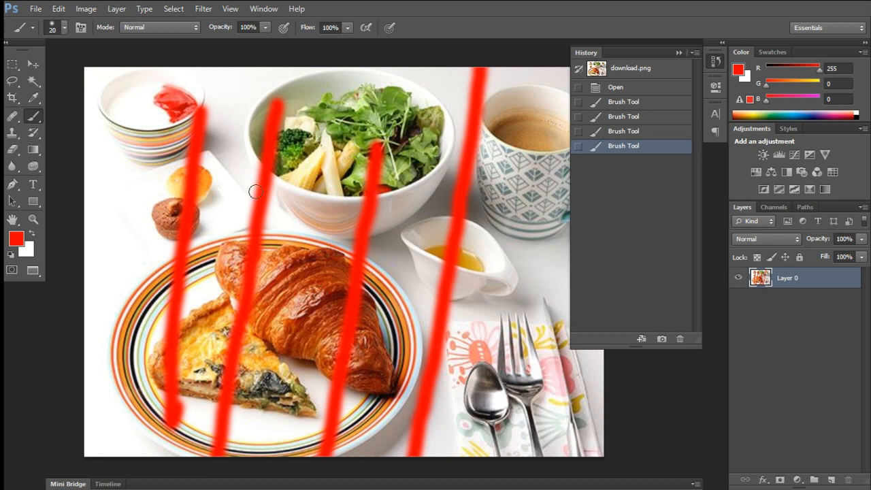
Raise the number of History States to 1000 in the Performance preferences.
click(71, 9)
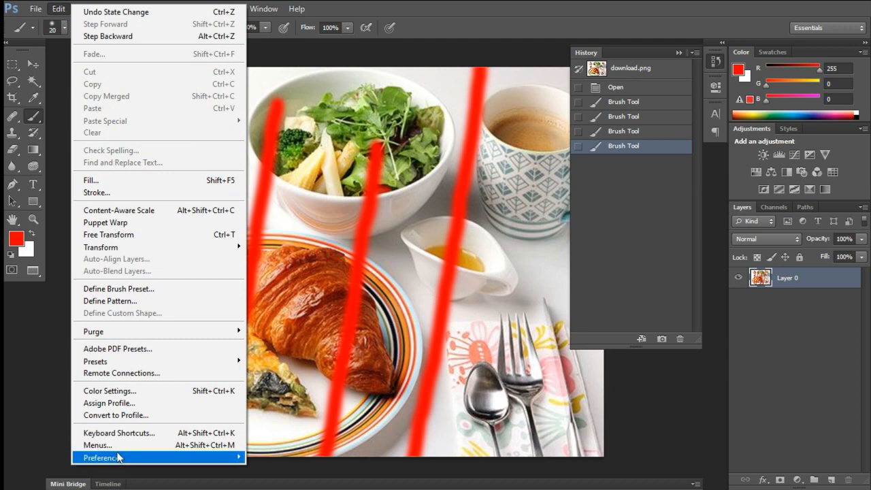
mouse_move(160, 463)
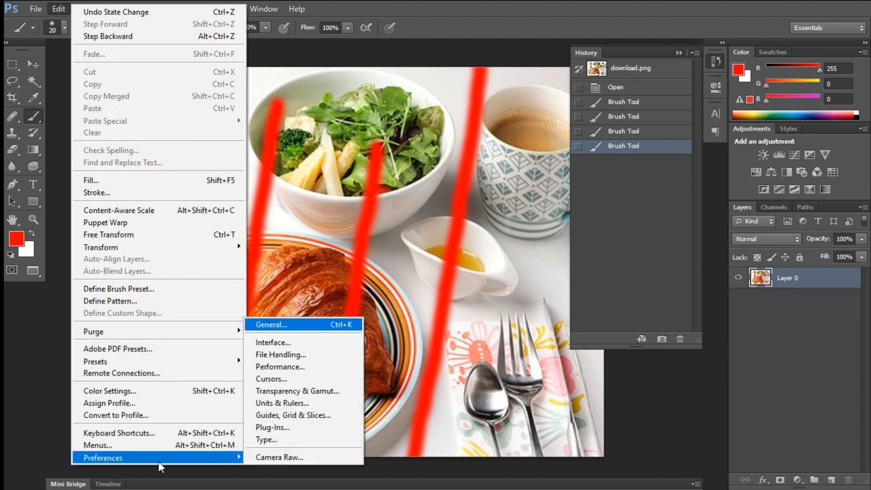
click(280, 366)
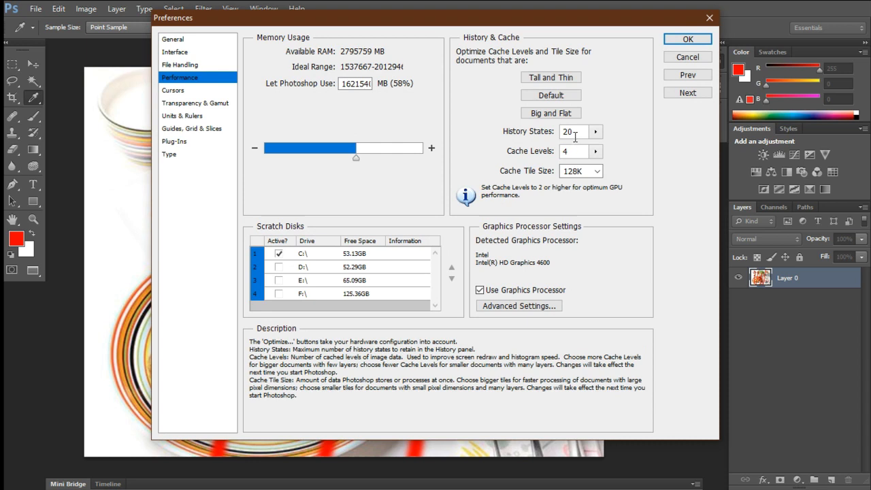
click(595, 132)
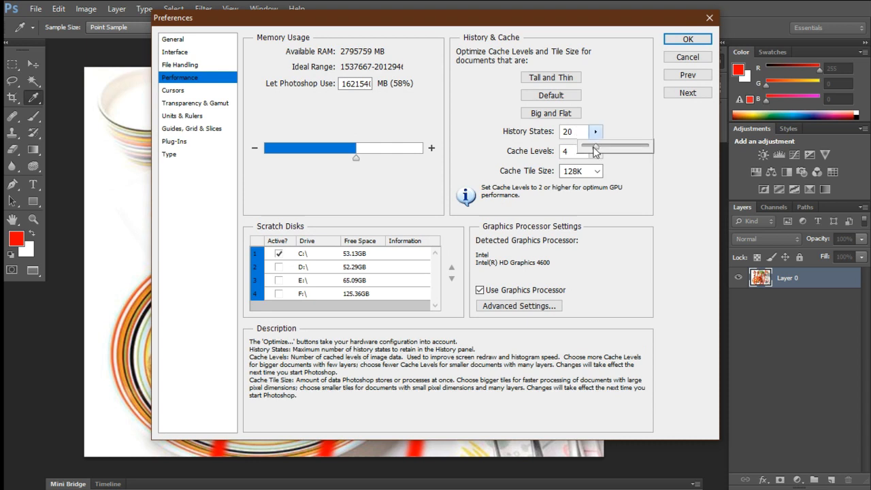
drag(597, 149, 667, 151)
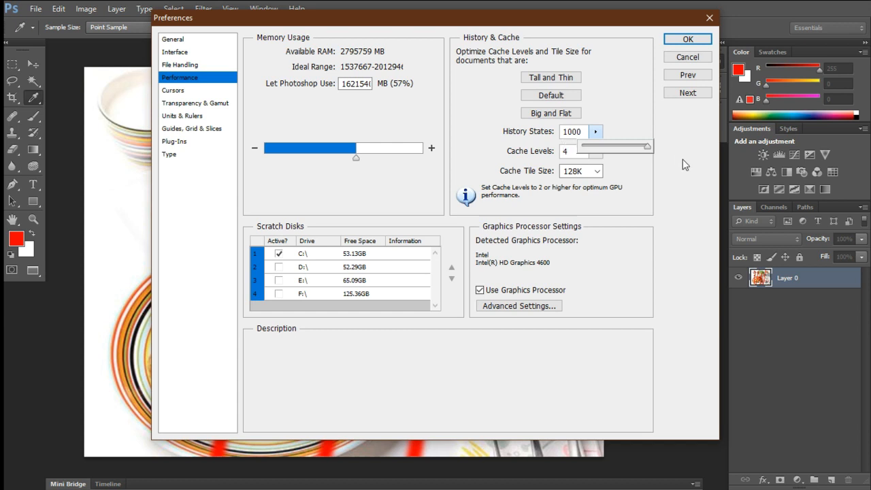
Reduce the History States setting to 20 and accept the preferences.
drag(648, 146, 600, 152)
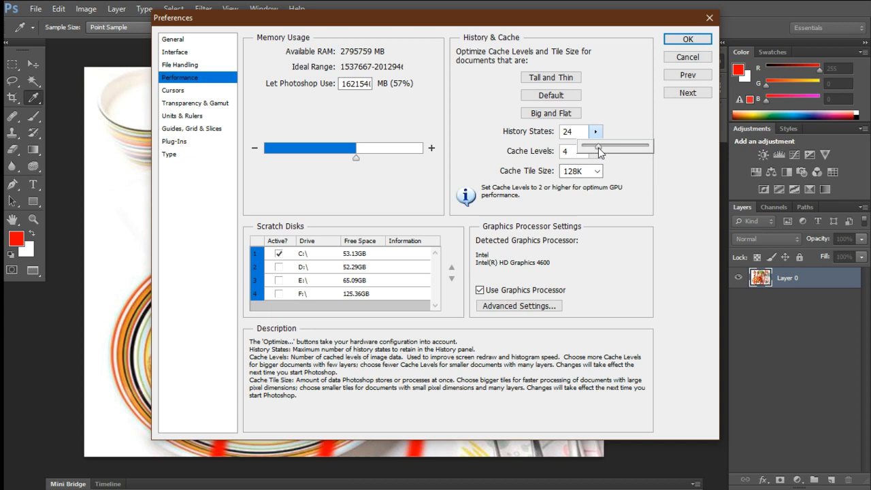
drag(599, 151, 582, 133)
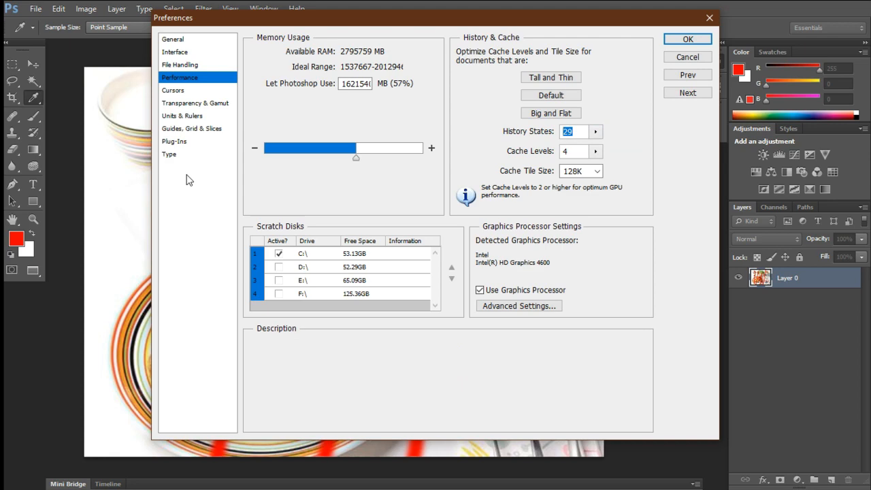
text(20)
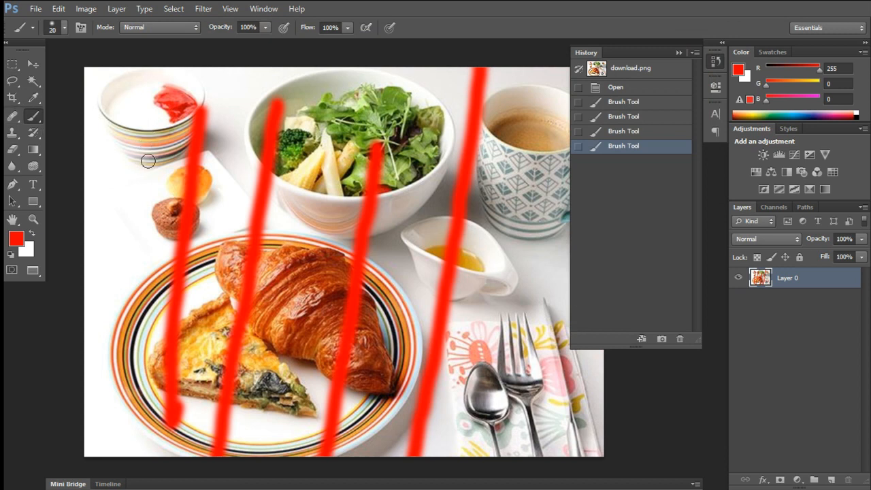
Paint four horizontal red brush strokes across the photo, crossing the vertical ones to form a grid.
drag(163, 170, 527, 148)
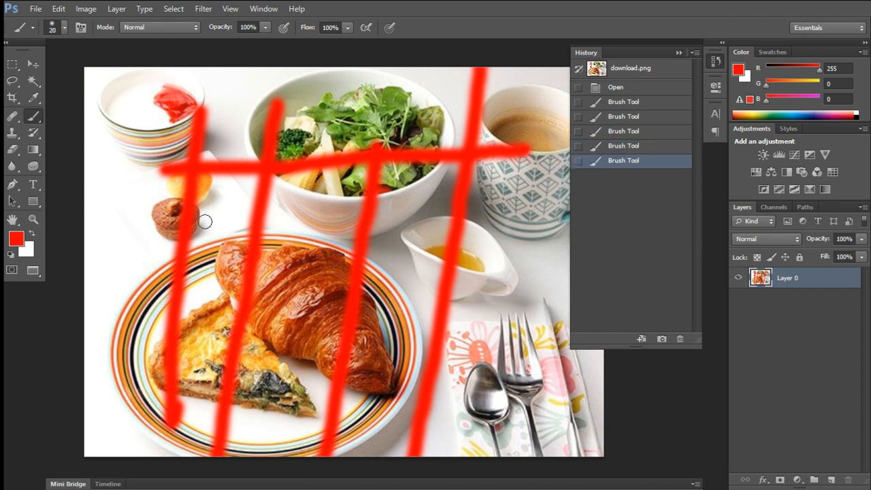
drag(153, 220, 568, 216)
drag(145, 293, 555, 293)
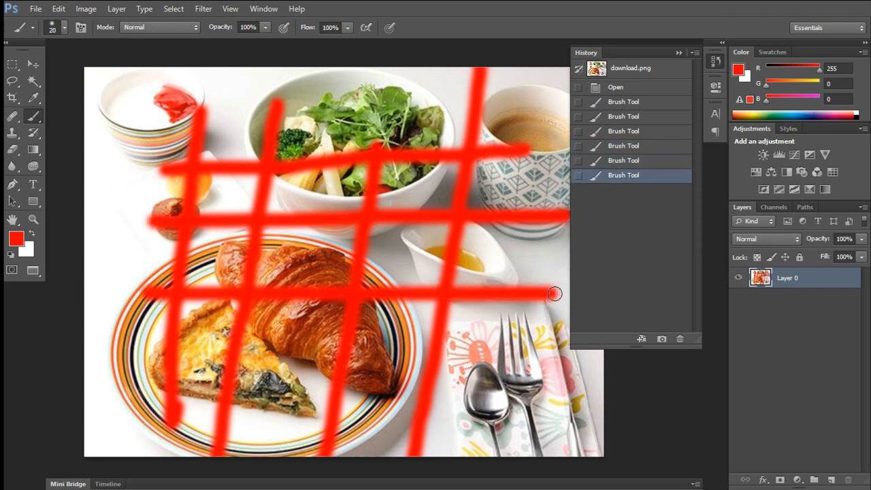
drag(150, 363, 504, 362)
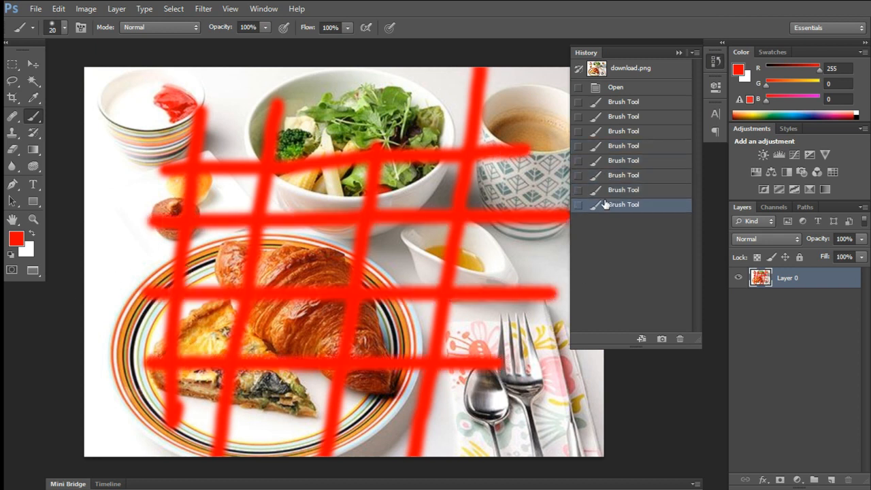
Switch back and forth among the last few Brush Tool states in the history, ending on the newest one.
click(626, 189)
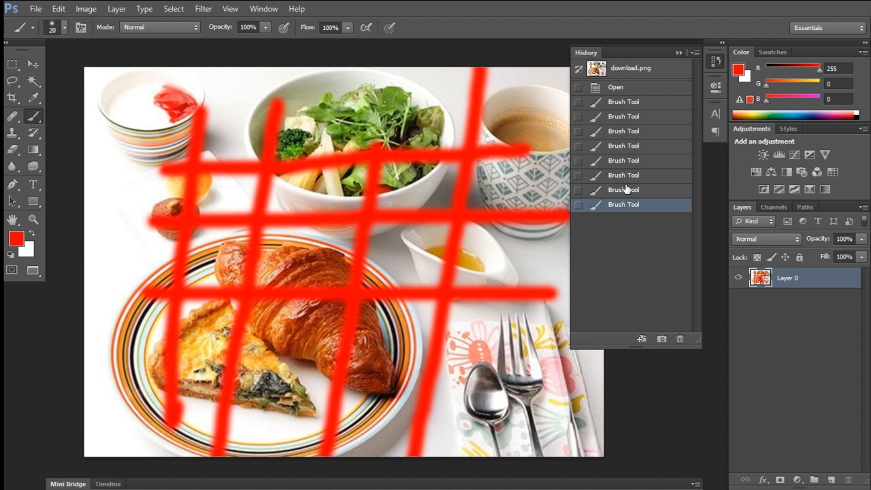
click(627, 175)
click(625, 206)
click(625, 190)
click(626, 176)
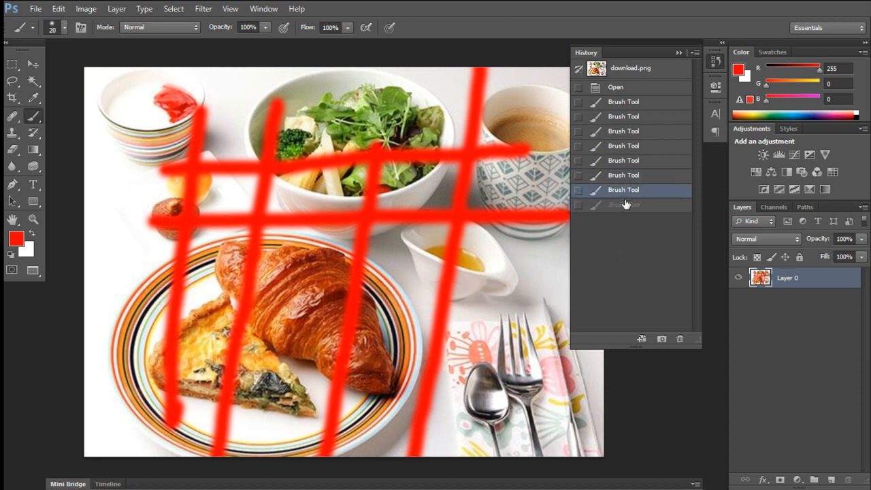
click(626, 205)
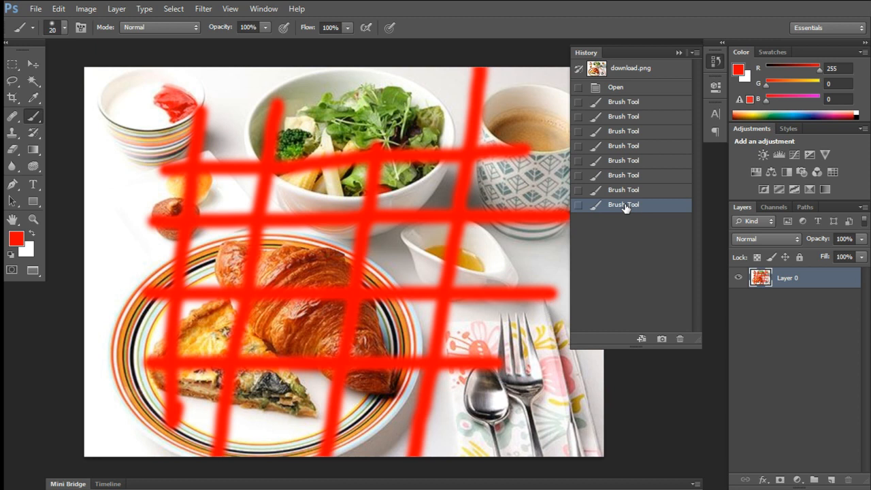
Paint over the upper half of the photo with the History Brush to remove the red lines there.
click(37, 137)
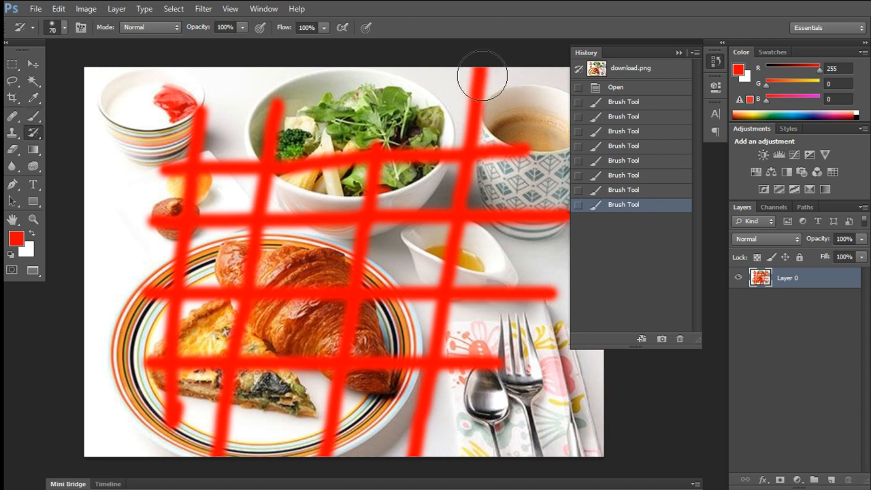
mouse_move(477, 76)
mouse_down()
mouse_move(495, 187)
mouse_move(463, 79)
mouse_move(553, 292)
mouse_move(477, 129)
mouse_move(230, 108)
mouse_move(155, 138)
mouse_move(513, 168)
mouse_move(183, 178)
mouse_move(272, 199)
mouse_move(225, 169)
mouse_move(259, 214)
mouse_move(528, 217)
mouse_move(78, 227)
mouse_up()
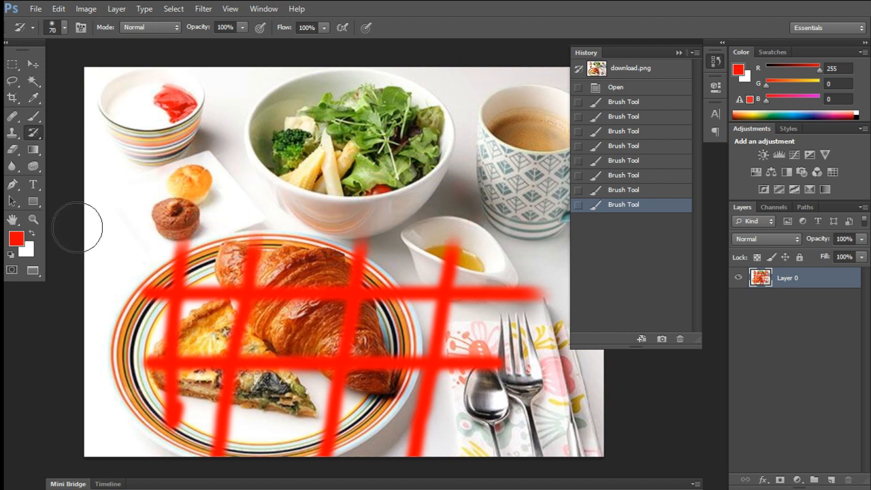
Go back in the history to before the History Brush stroke, step back once more, and redo forward to the History Brush state.
click(617, 204)
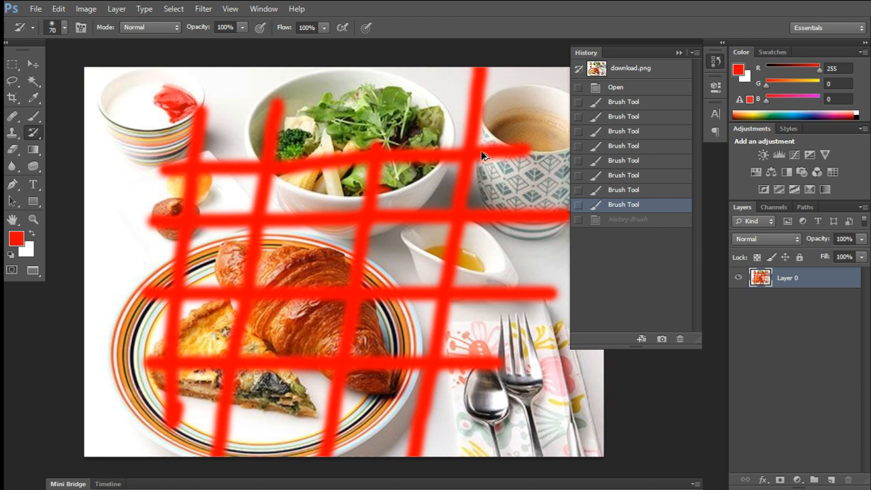
key(ctrl+alt+z)
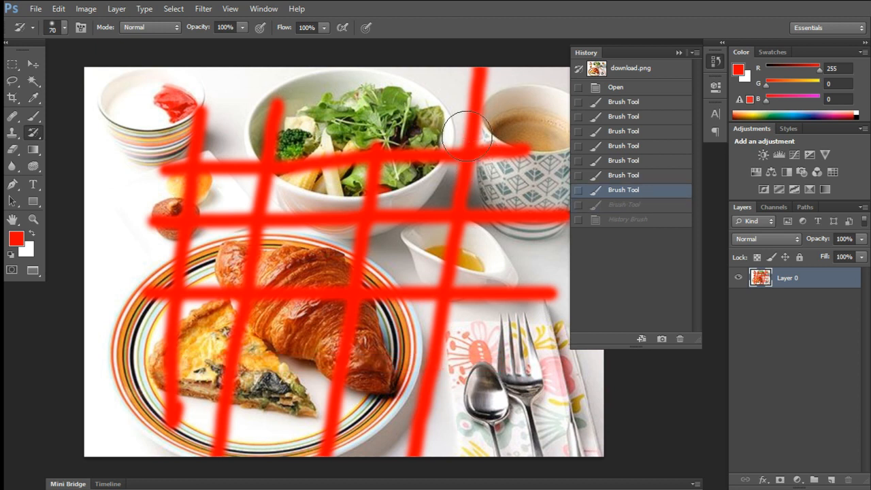
key(ctrl+shift+z)
key(ctrl+shift+z)
key(ctrl+shift+z)
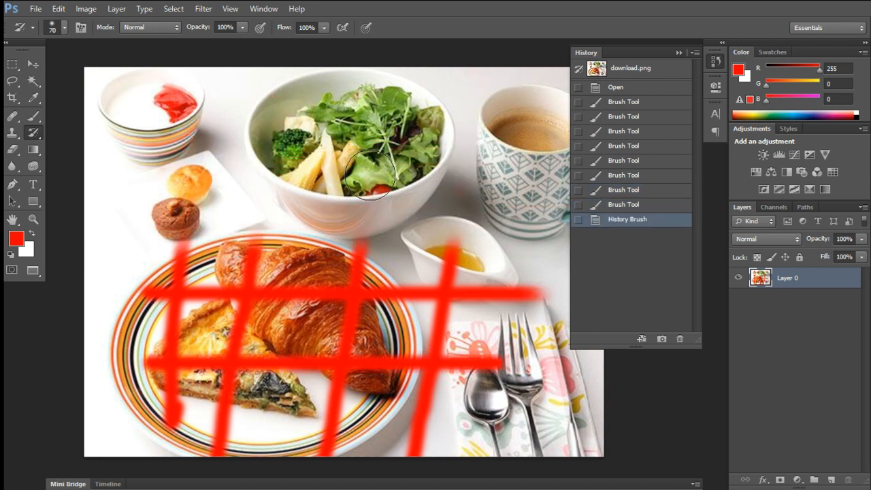
Try painting the salad bowl solid red with the Brush tool, and undo the stroke.
click(33, 117)
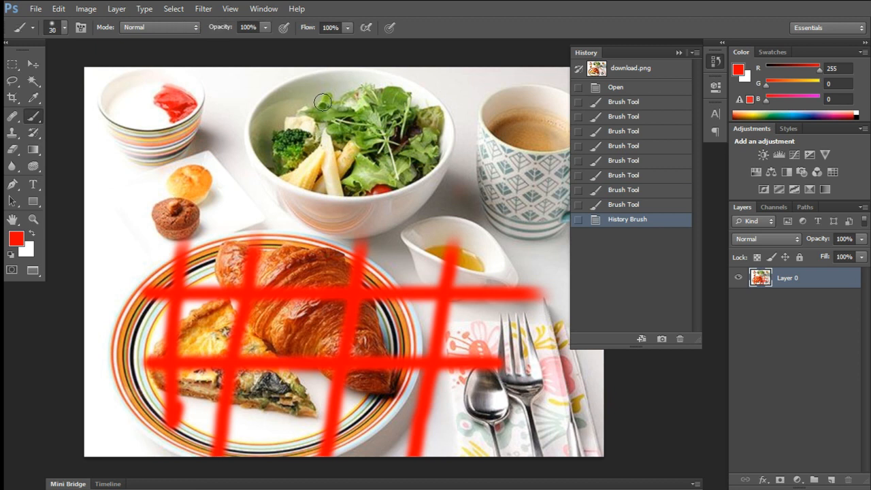
mouse_move(313, 106)
mouse_down()
mouse_move(269, 85)
mouse_move(381, 140)
mouse_move(306, 78)
mouse_move(412, 161)
mouse_move(331, 102)
mouse_move(353, 116)
mouse_up()
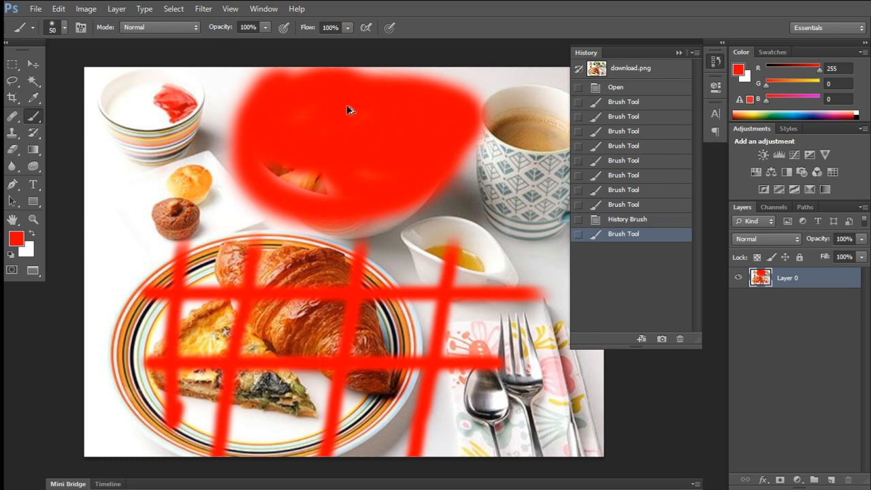
key(ctrl+z)
Set the brush mode to Overlay and paint red over the salad bowl and the yogurt bowl.
click(172, 23)
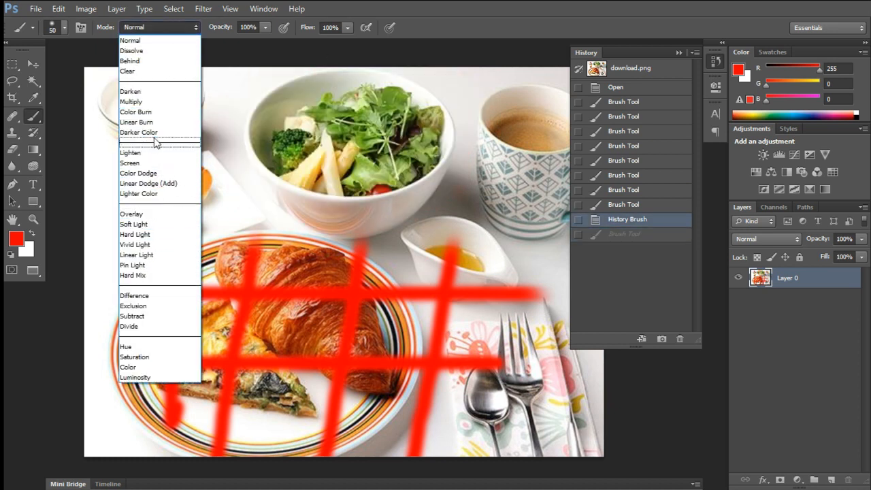
click(133, 214)
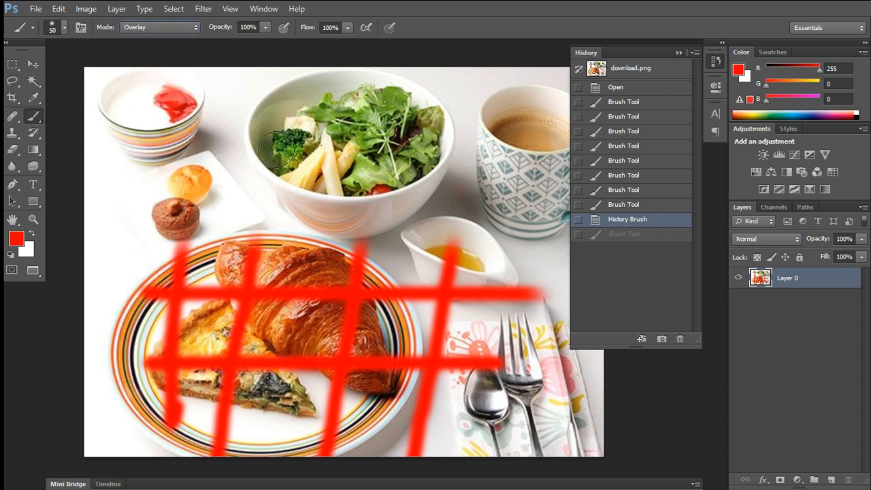
mouse_move(290, 82)
mouse_down()
mouse_move(274, 181)
mouse_move(270, 147)
mouse_move(409, 157)
mouse_move(391, 187)
mouse_move(401, 81)
mouse_move(461, 156)
mouse_move(381, 88)
mouse_move(124, 80)
mouse_move(164, 117)
mouse_move(101, 114)
mouse_move(110, 260)
mouse_up()
Enlarge the Overlay brush to 150 and paint red over the plate, the coffee cup and the cutlery.
key(])
key(])
key(])
key(])
key(])
key(])
key(])
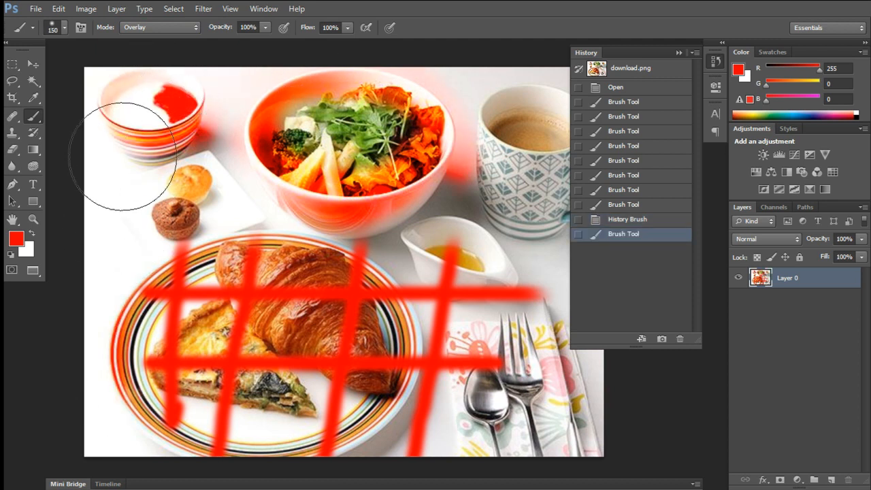
mouse_move(258, 436)
mouse_down()
mouse_move(528, 371)
mouse_move(507, 238)
mouse_move(548, 179)
mouse_up()
key(ctrl+minus)
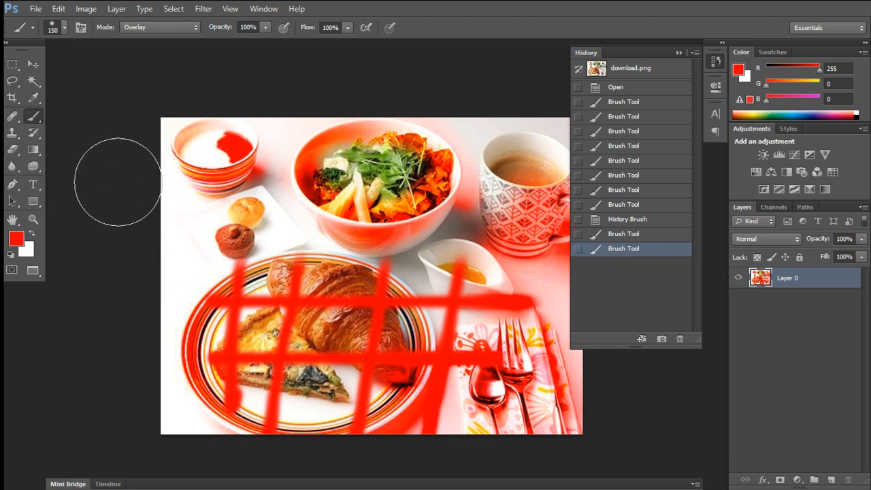
Restore the plate, croissant, sauce boat and cutlery with the History Brush, removing the red grid there.
click(33, 132)
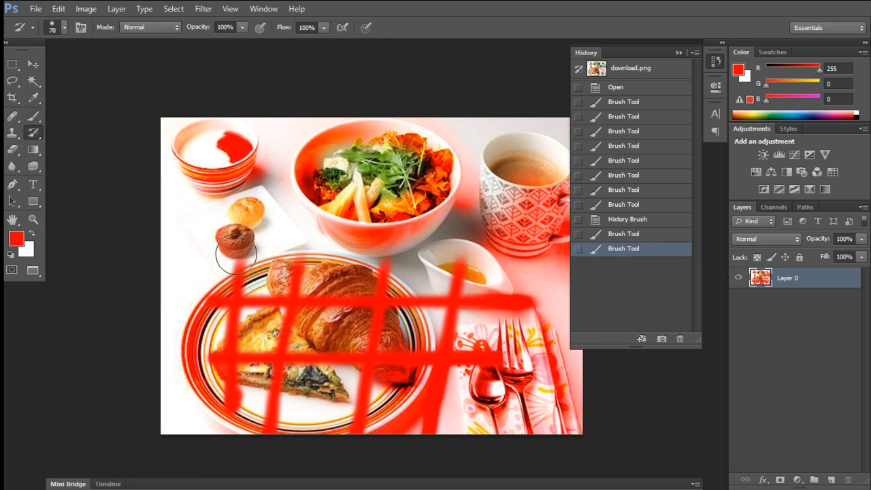
mouse_move(236, 253)
mouse_down()
mouse_move(243, 338)
mouse_move(314, 316)
mouse_move(228, 340)
mouse_move(347, 326)
mouse_move(260, 305)
mouse_move(308, 281)
mouse_move(277, 259)
mouse_move(382, 349)
mouse_move(376, 337)
mouse_move(296, 330)
mouse_move(270, 435)
mouse_move(410, 359)
mouse_move(347, 412)
mouse_move(405, 405)
mouse_move(421, 350)
mouse_move(427, 434)
mouse_move(444, 387)
mouse_move(440, 358)
mouse_move(468, 385)
mouse_move(467, 342)
mouse_move(528, 457)
mouse_move(550, 400)
mouse_move(509, 345)
mouse_move(529, 334)
mouse_move(534, 290)
mouse_move(592, 260)
mouse_move(571, 337)
mouse_move(565, 179)
mouse_move(553, 446)
mouse_move(564, 150)
mouse_move(450, 128)
mouse_move(560, 126)
mouse_move(237, 130)
mouse_move(388, 134)
mouse_move(157, 144)
mouse_move(199, 120)
mouse_move(433, 97)
mouse_move(191, 146)
mouse_move(611, 108)
mouse_move(446, 78)
mouse_move(286, 192)
mouse_move(606, 235)
mouse_move(302, 203)
mouse_move(693, 187)
mouse_move(438, 175)
mouse_move(592, 208)
mouse_move(219, 261)
mouse_move(173, 367)
mouse_move(168, 419)
mouse_move(339, 386)
mouse_move(571, 362)
mouse_move(271, 270)
mouse_move(369, 271)
mouse_move(331, 285)
mouse_move(480, 212)
mouse_move(521, 246)
mouse_move(517, 322)
mouse_move(564, 379)
mouse_move(441, 415)
mouse_up()
key(ctrl+z)
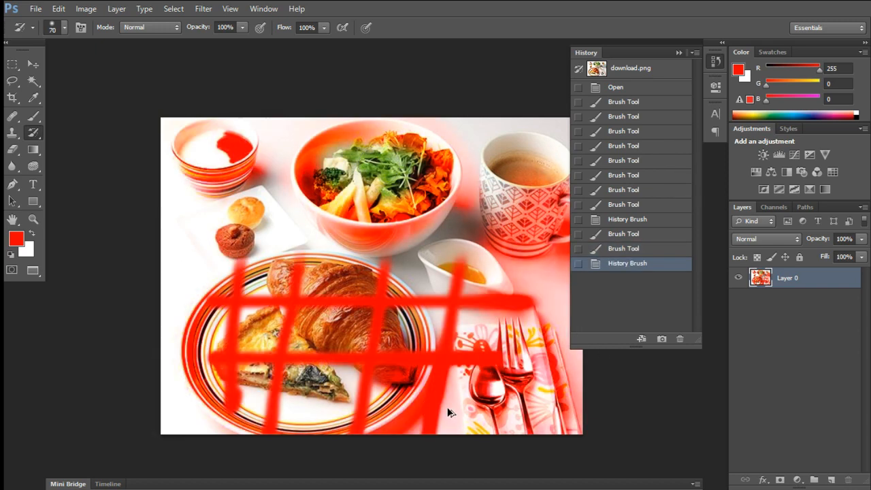
key(ctrl+z)
mouse_move(292, 294)
mouse_down()
mouse_move(225, 401)
mouse_move(229, 436)
mouse_move(210, 296)
mouse_move(358, 404)
mouse_move(267, 338)
mouse_move(280, 372)
mouse_move(324, 415)
mouse_move(399, 284)
mouse_move(300, 364)
mouse_move(443, 247)
mouse_move(450, 363)
mouse_move(408, 319)
mouse_move(476, 381)
mouse_move(480, 294)
mouse_move(408, 368)
mouse_move(538, 347)
mouse_move(447, 440)
mouse_move(382, 417)
mouse_move(429, 433)
mouse_move(281, 410)
mouse_move(389, 440)
mouse_move(267, 430)
mouse_up()
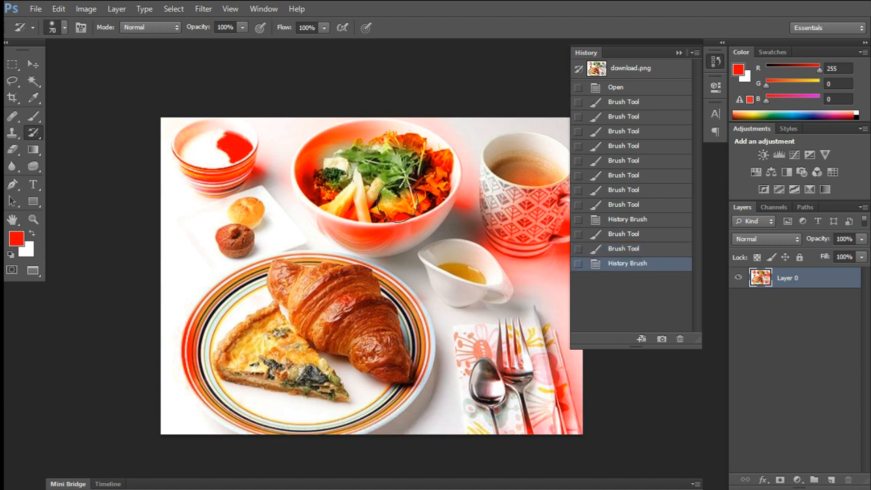
drag(405, 212, 356, 210)
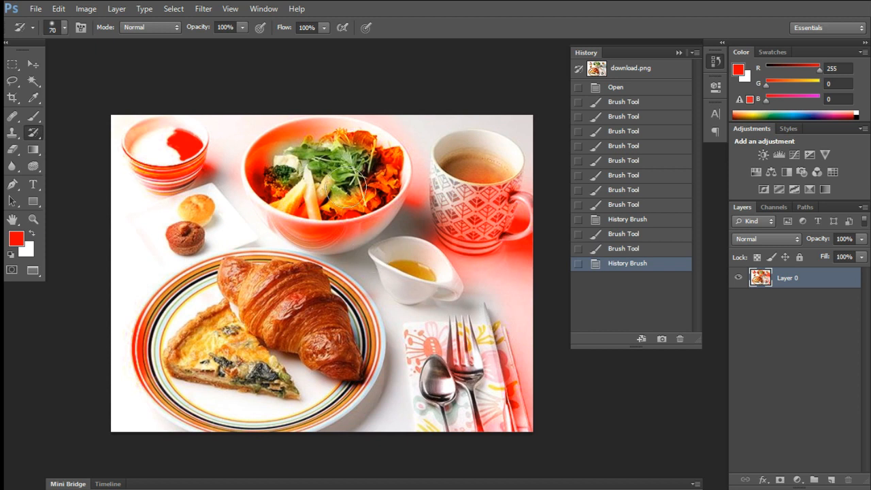
Paint more Overlay red over the bowls, the cup and the photo's right side, and save that look as a history snapshot.
click(33, 117)
mouse_move(150, 140)
mouse_down()
mouse_move(358, 203)
mouse_move(438, 186)
mouse_move(504, 219)
mouse_move(526, 298)
mouse_move(507, 333)
mouse_up()
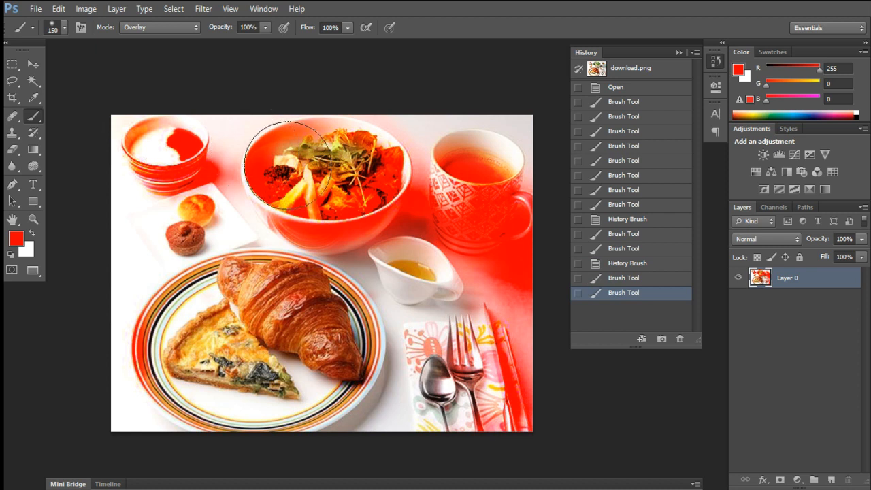
click(662, 339)
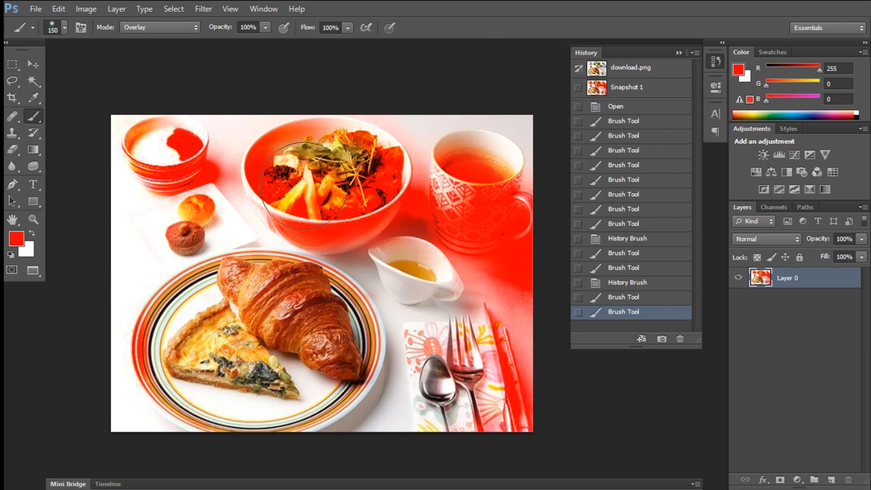
Restore the whole photo to its original look with the History Brush, enlarging the brush to 125.
click(33, 132)
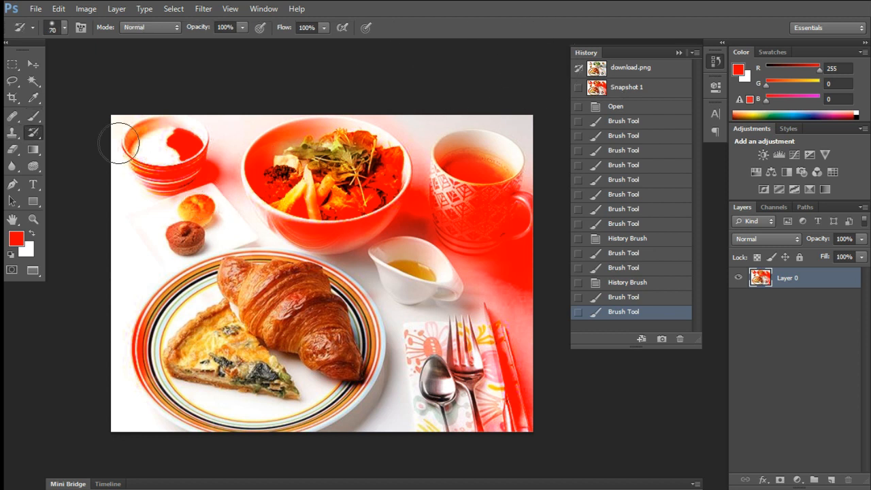
mouse_move(163, 140)
mouse_down()
mouse_move(156, 145)
mouse_move(111, 116)
mouse_move(381, 170)
mouse_move(549, 331)
mouse_move(481, 278)
mouse_move(463, 398)
mouse_move(120, 366)
mouse_move(147, 320)
mouse_up()
key(bracketright)
key(bracketright)
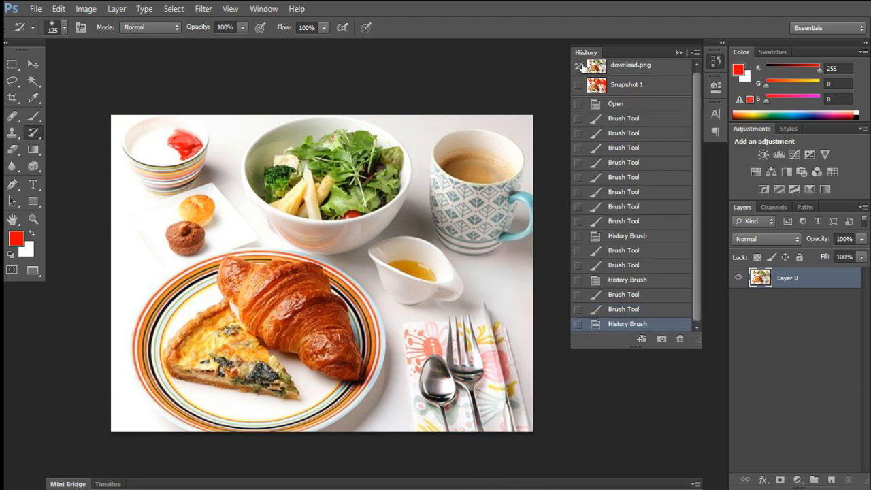
Make Snapshot 1 the History Brush source and paint across the photo to bring back the red tint.
click(581, 67)
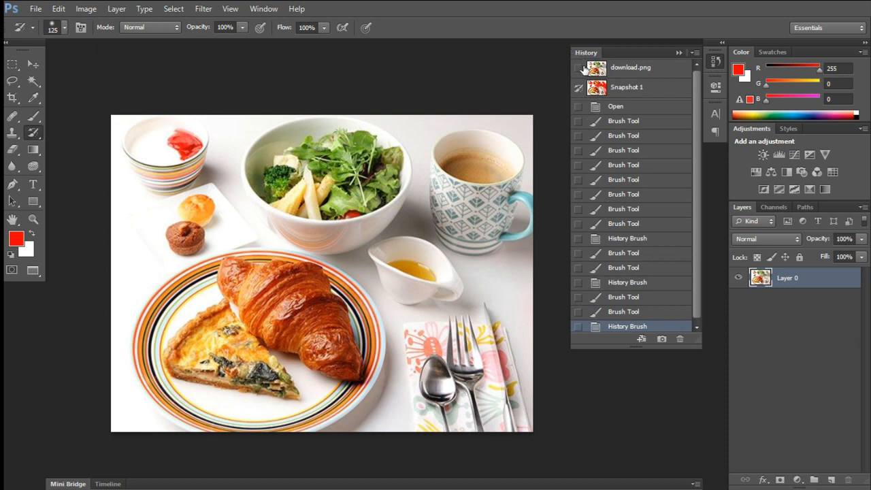
mouse_move(164, 144)
mouse_down()
mouse_move(311, 107)
mouse_move(564, 156)
mouse_move(682, 201)
mouse_move(550, 319)
mouse_move(525, 438)
mouse_up()
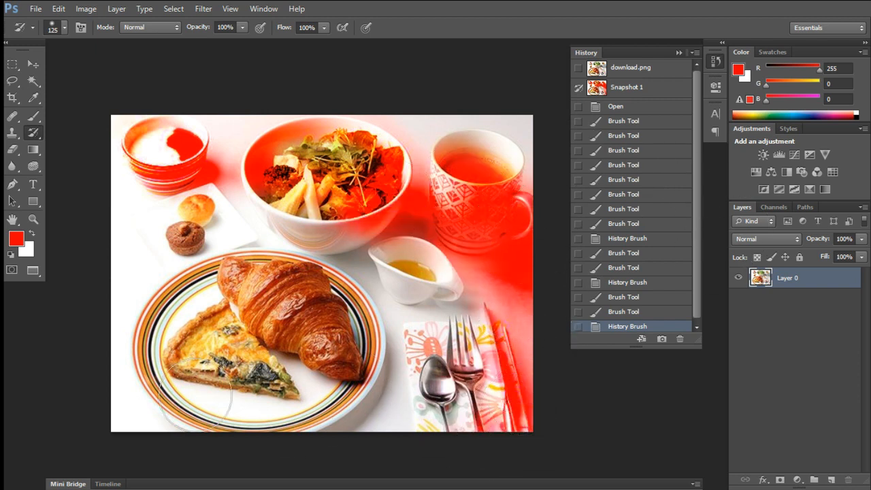
mouse_move(195, 395)
mouse_down()
mouse_move(210, 431)
mouse_move(93, 261)
mouse_move(219, 440)
mouse_move(152, 293)
mouse_move(216, 205)
mouse_move(61, 168)
mouse_move(143, 135)
mouse_move(166, 284)
mouse_move(183, 137)
mouse_move(176, 298)
mouse_move(196, 306)
mouse_up()
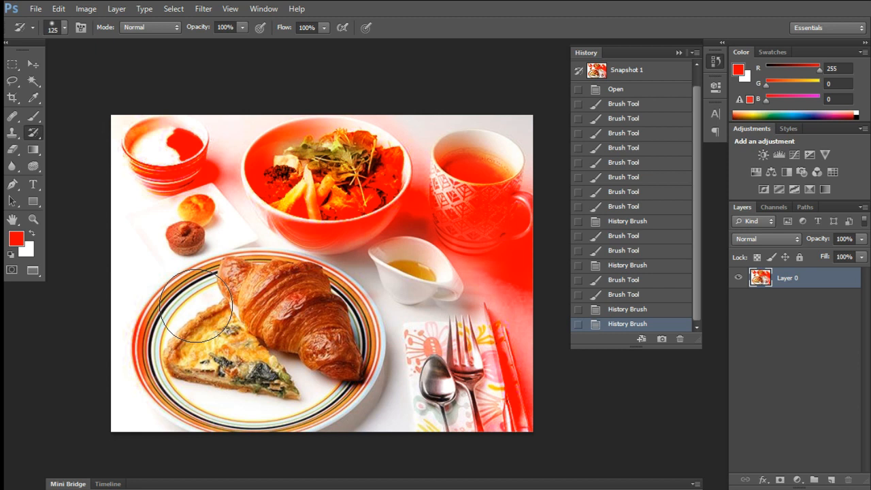
Switch from the History Brush to the Art History Brush tool.
scroll(243, 312, up, 4)
scroll(282, 273, down, 3)
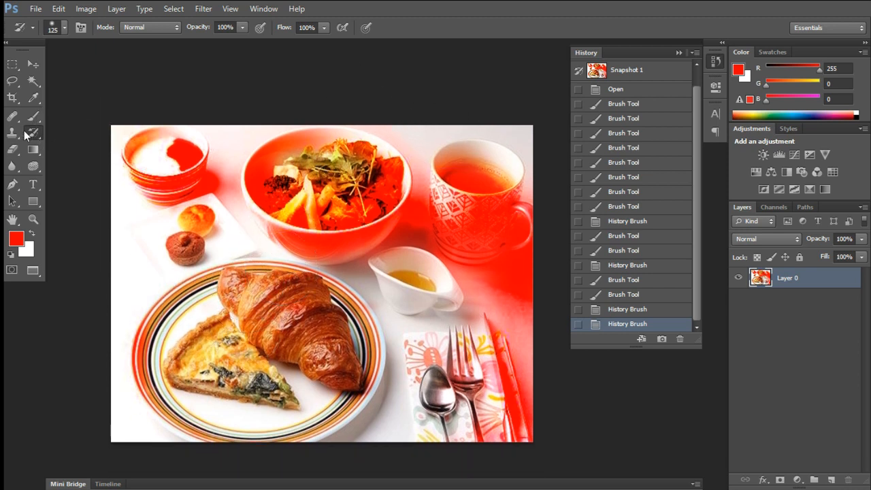
click(31, 136)
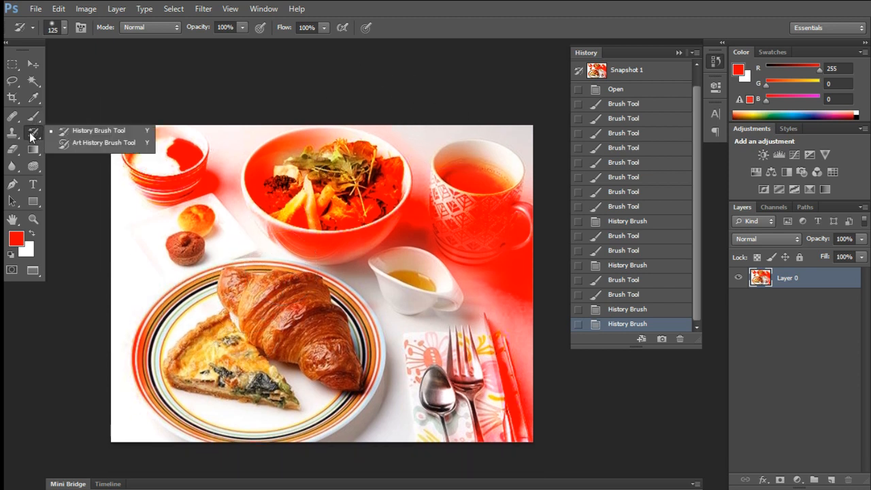
click(62, 144)
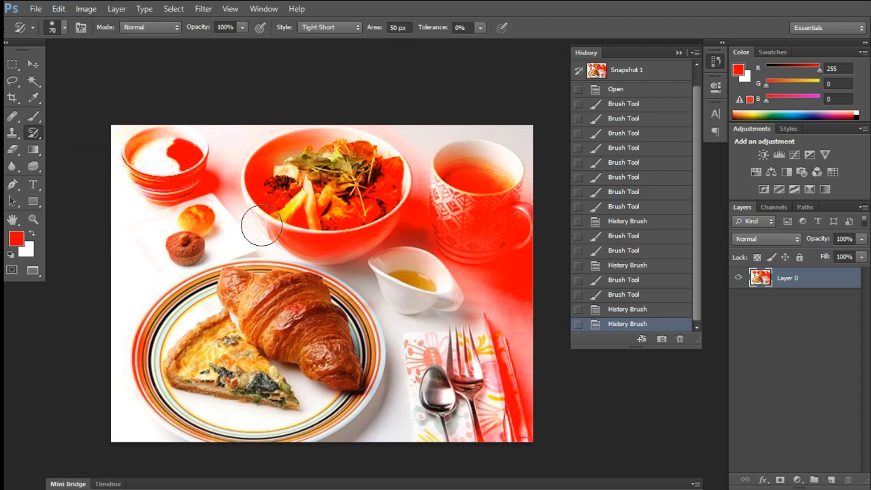
Try painting across the photo with the soft 70 px Art History Brush in Tight Short style, and step back to before its strokes.
mouse_move(262, 227)
mouse_down()
mouse_move(293, 215)
mouse_move(258, 234)
mouse_move(143, 225)
mouse_move(224, 202)
mouse_move(189, 232)
mouse_move(315, 149)
mouse_up()
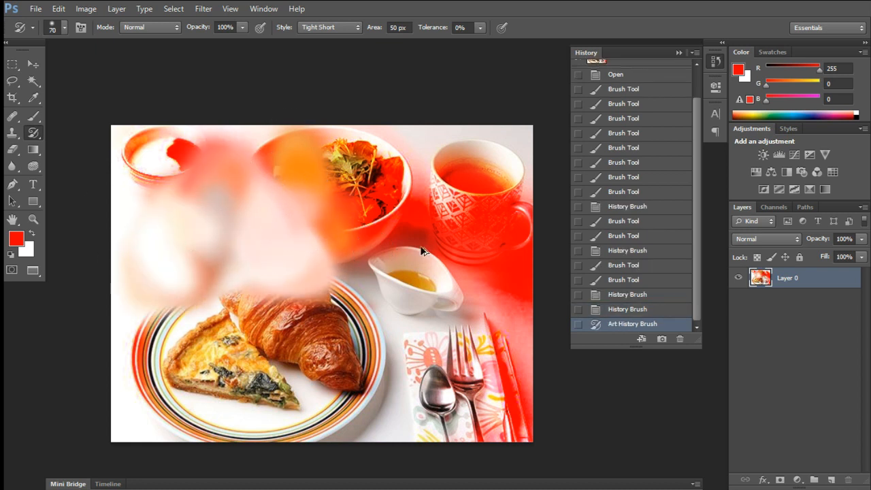
key(ctrl+z)
mouse_move(422, 251)
mouse_down()
mouse_move(408, 181)
mouse_move(236, 236)
mouse_move(203, 171)
mouse_move(346, 272)
mouse_move(132, 321)
mouse_move(447, 424)
mouse_move(443, 312)
mouse_move(546, 138)
mouse_move(324, 144)
mouse_move(65, 207)
mouse_up()
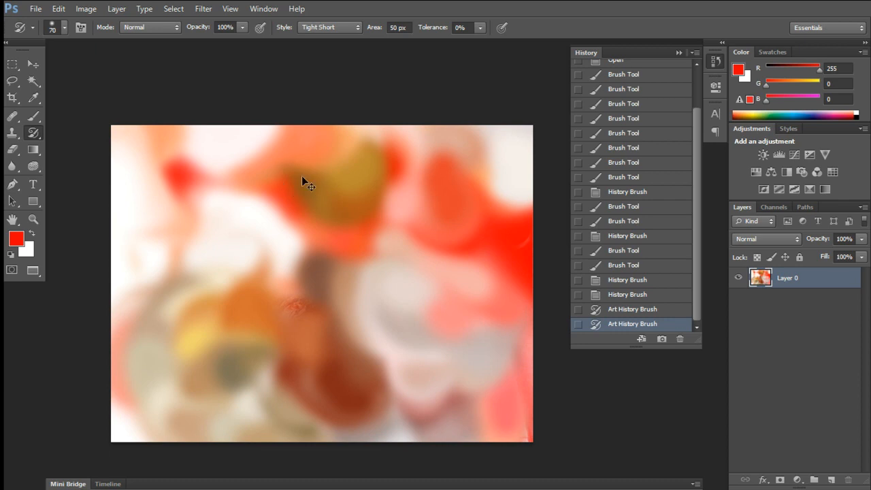
key(ctrl+alt+z)
key(ctrl+alt+z)
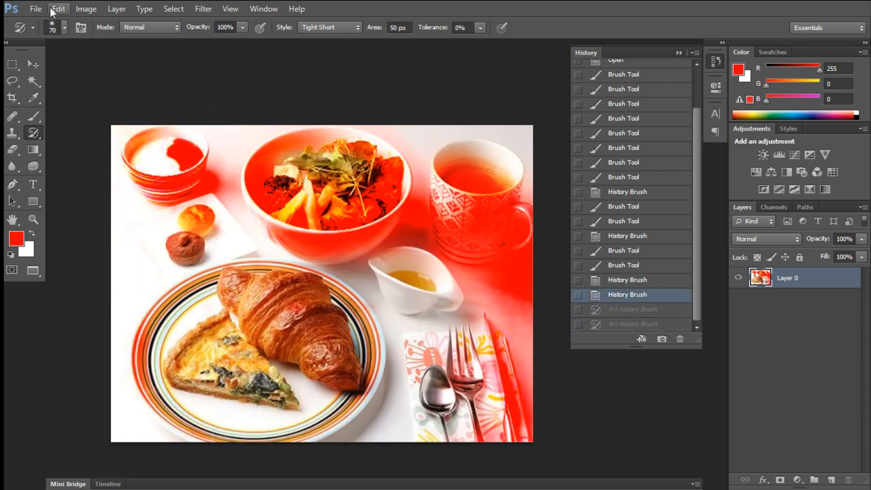
Choose the 60 px textured brush tip and paint the whole photo with the Art History Brush for a painterly look.
click(59, 28)
scroll(94, 181, down, 5)
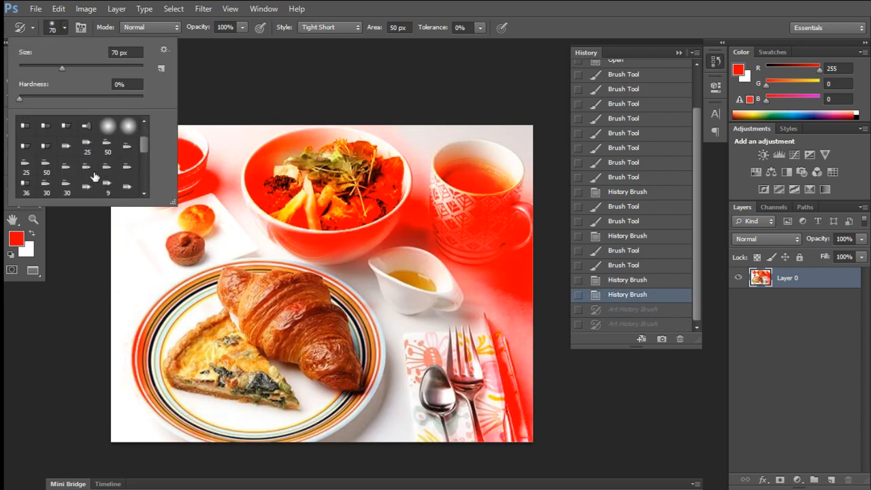
scroll(94, 181, down, 3)
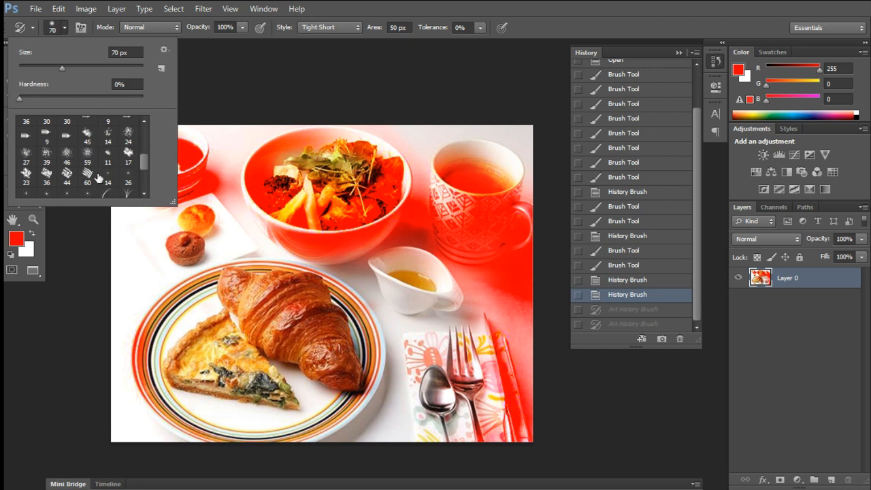
click(84, 174)
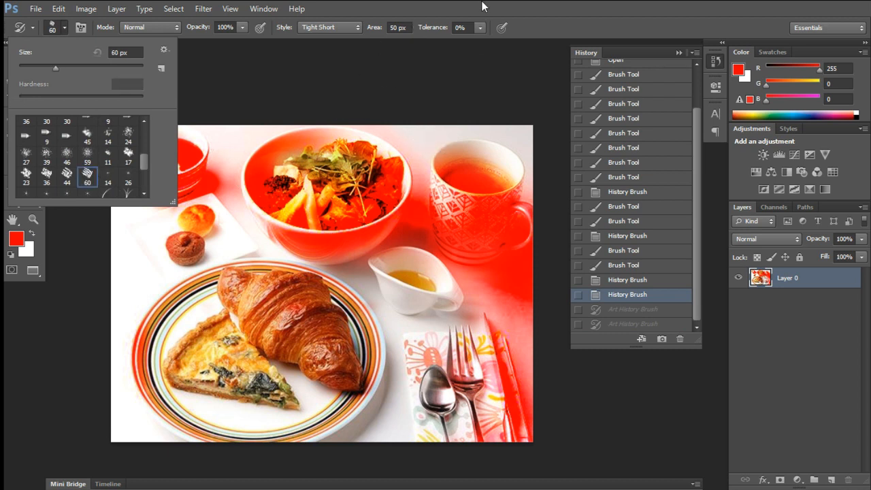
mouse_move(320, 371)
mouse_down()
mouse_move(292, 273)
mouse_move(224, 293)
mouse_move(177, 258)
mouse_move(272, 145)
mouse_move(463, 170)
mouse_move(514, 231)
mouse_move(504, 402)
mouse_move(463, 368)
mouse_move(409, 293)
mouse_move(388, 399)
mouse_move(91, 415)
mouse_move(144, 325)
mouse_move(117, 195)
mouse_move(136, 151)
mouse_move(225, 137)
mouse_move(594, 121)
mouse_move(224, 385)
mouse_move(303, 280)
mouse_move(431, 322)
mouse_up()
mouse_move(340, 204)
mouse_down()
mouse_move(276, 182)
mouse_move(267, 224)
mouse_move(275, 242)
mouse_up()
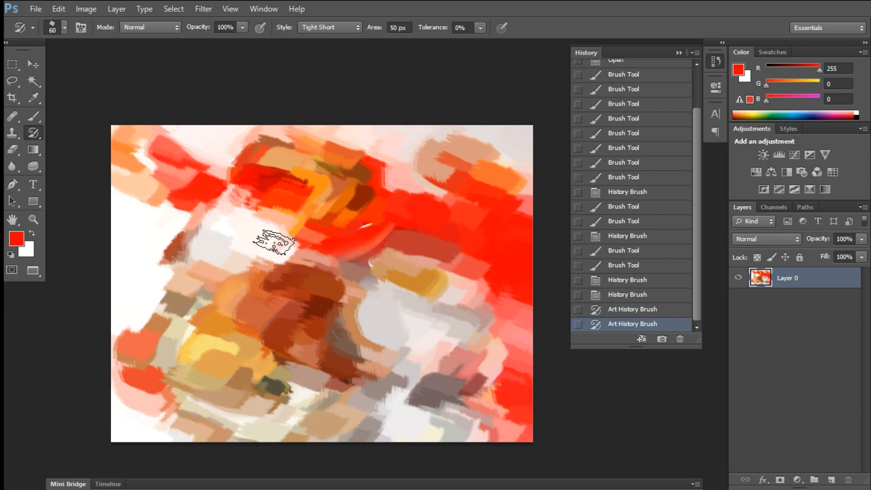
scroll(315, 351, up, 2)
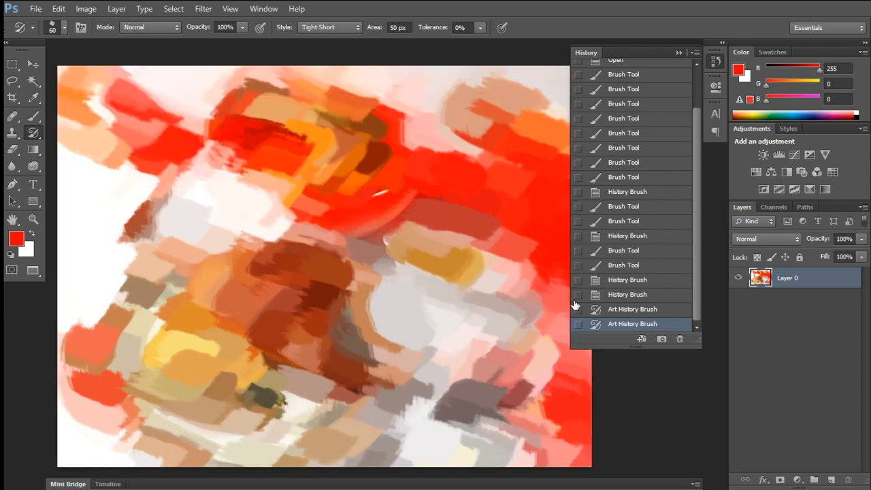